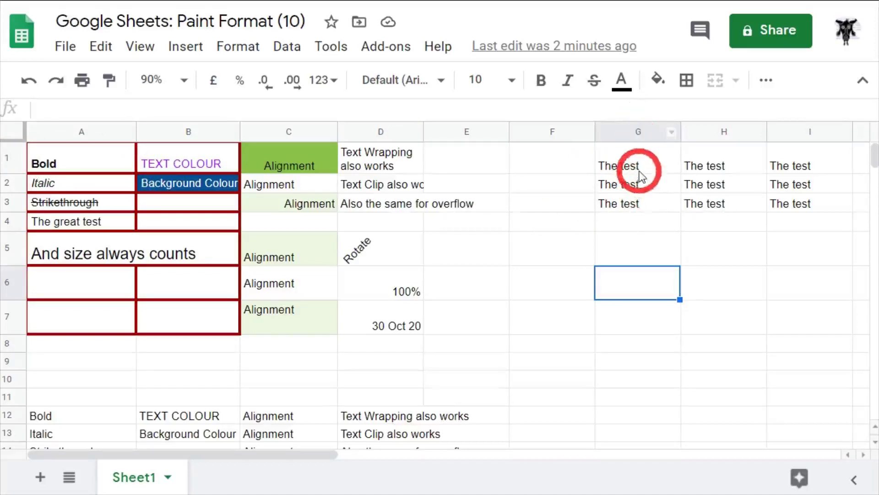
# Step: Paint cell A1's bold formatting onto G1, then undo it
pyautogui.click(80, 165)
pyautogui.click(110, 81)
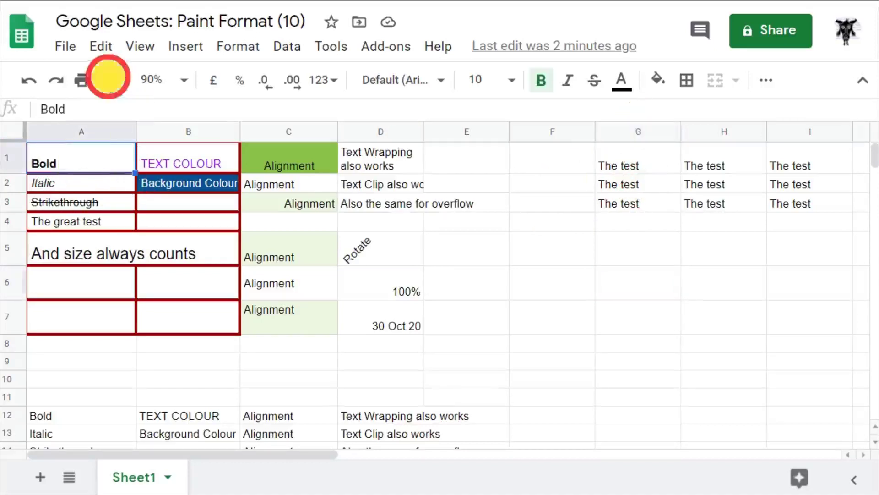
pyautogui.click(629, 165)
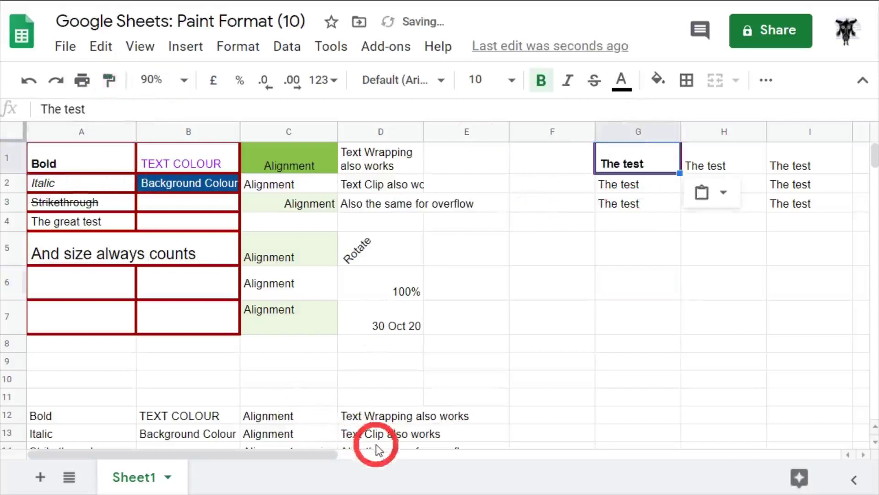
pyautogui.hotkey('ctrl', 'z')
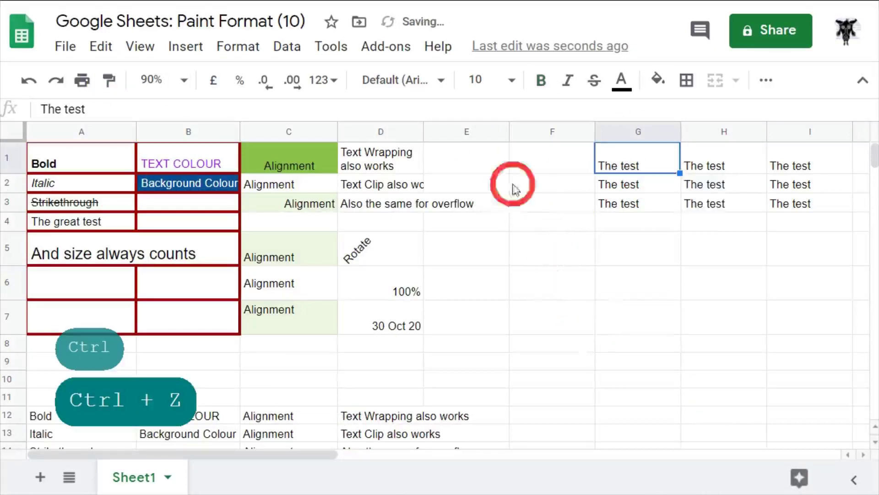
# Step: Paint B2's blue background and white text onto G1, then undo it
pyautogui.click(222, 188)
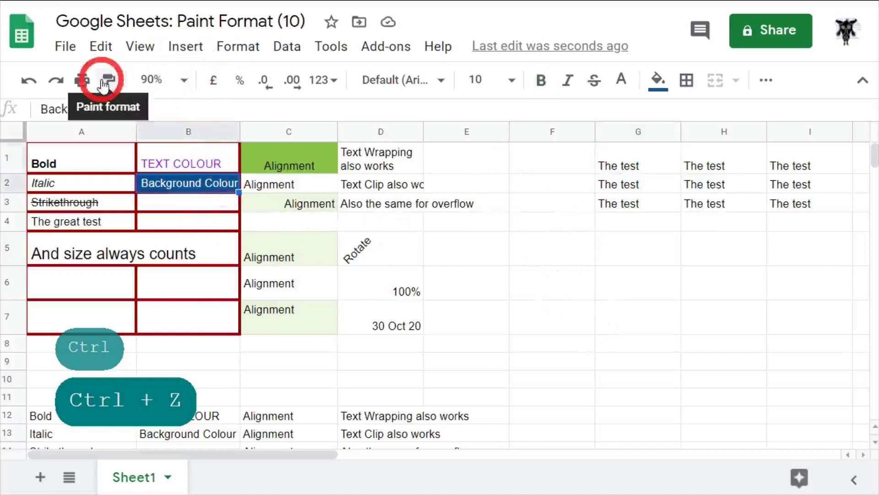
pyautogui.click(119, 90)
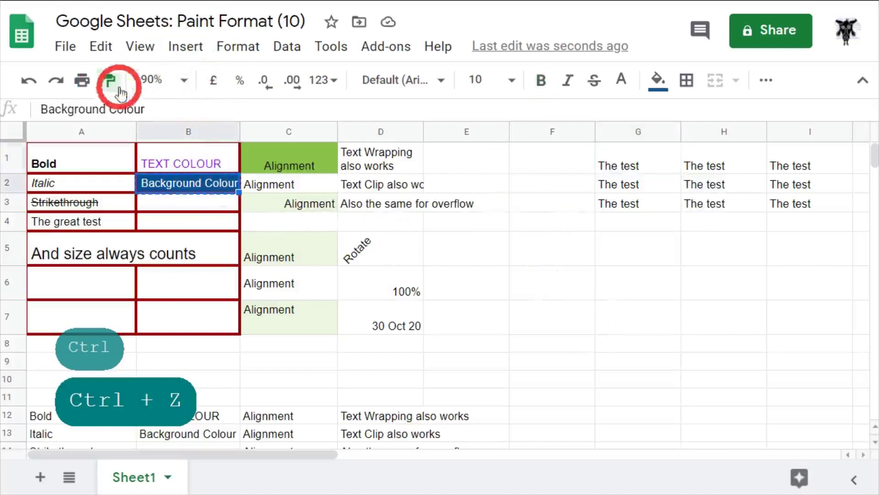
pyautogui.click(644, 166)
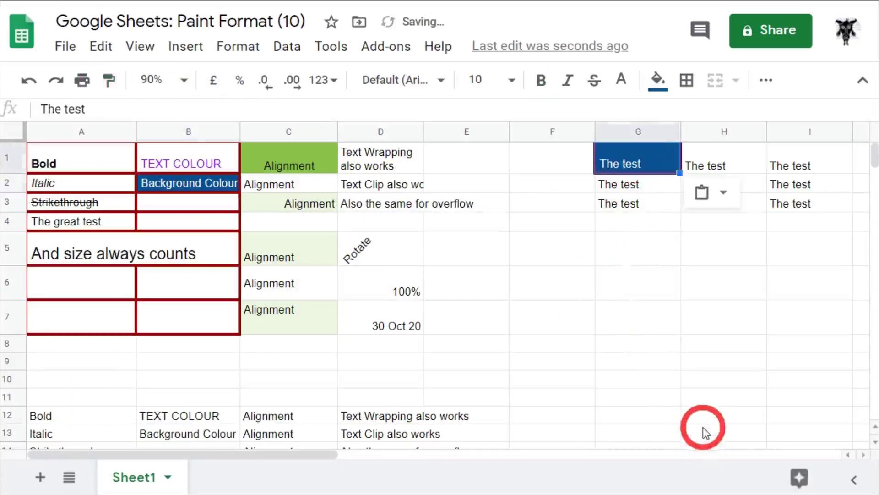
pyautogui.hotkey('ctrl', 'z')
pyautogui.hotkey('ctrl', 'z')
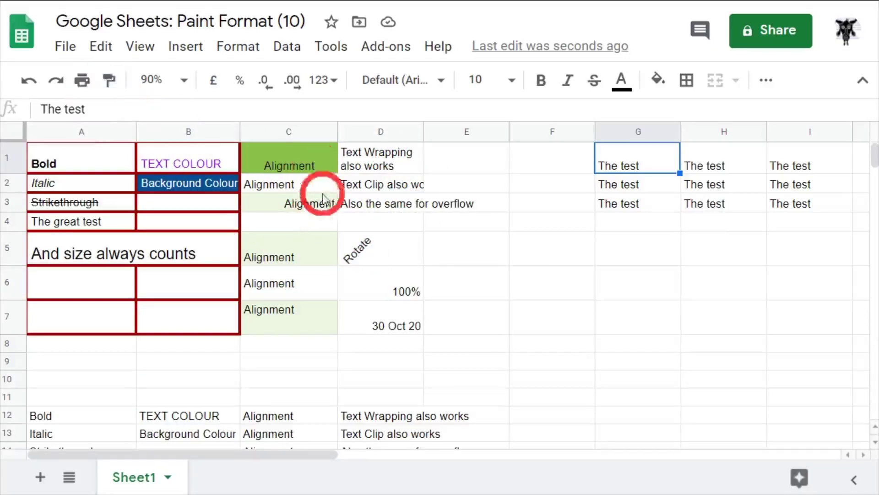
# Step: Paint the green alignment cell C1's formatting onto G1
pyautogui.click(307, 190)
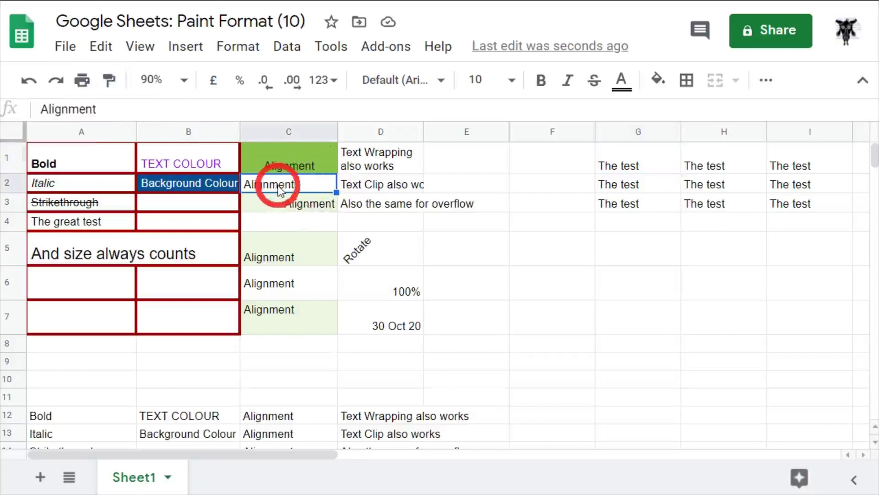
pyautogui.click(269, 156)
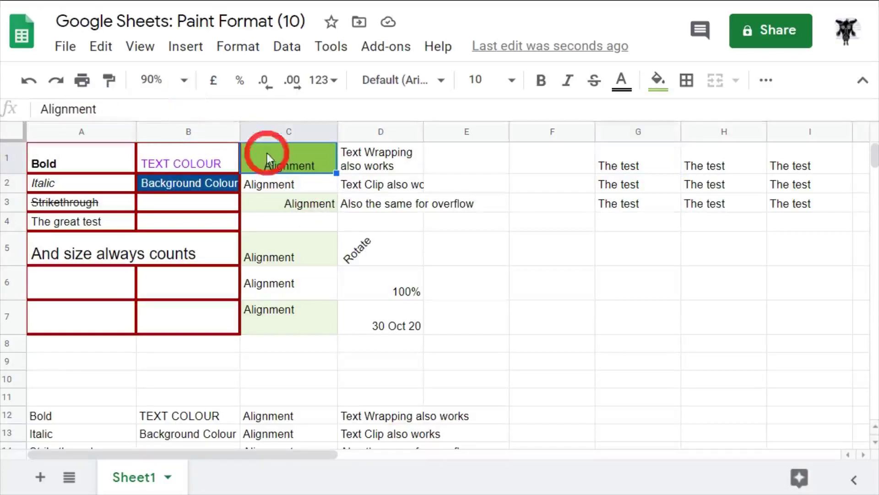
pyautogui.click(109, 79)
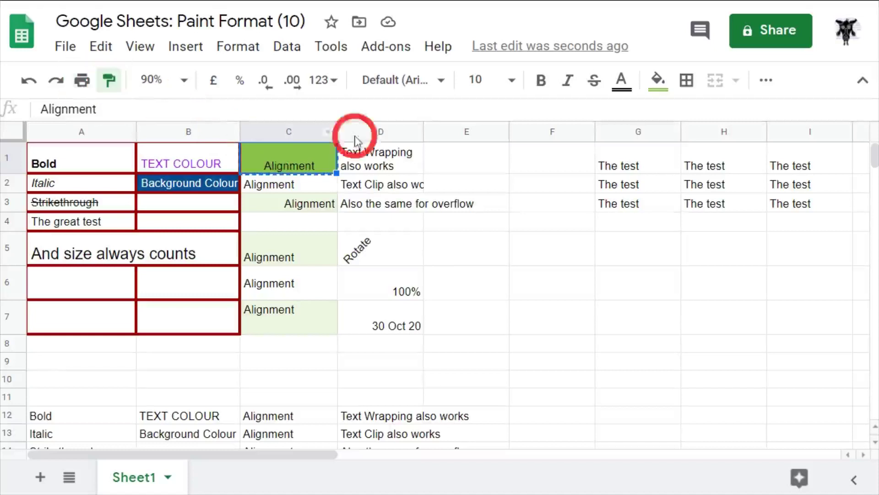
pyautogui.click(633, 171)
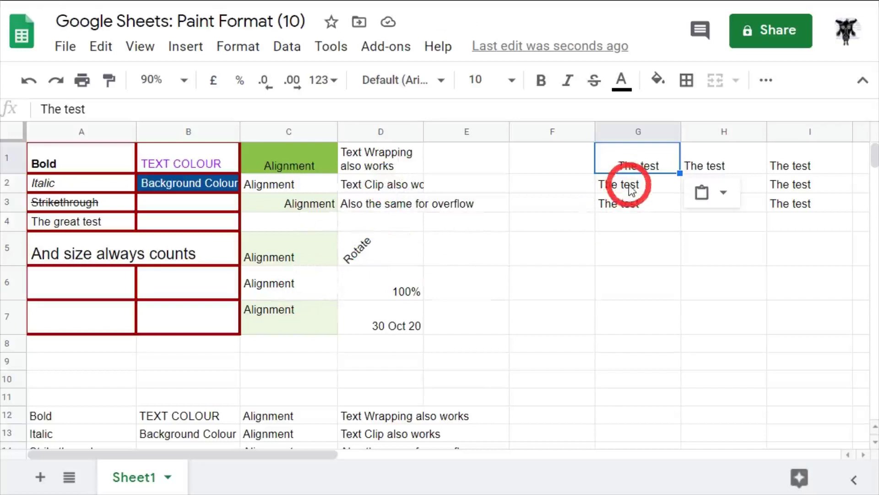
pyautogui.click(607, 184)
# Step: Paint D5's rotated text formatting onto G2, then undo the alignment and rotation changes
pyautogui.click(386, 245)
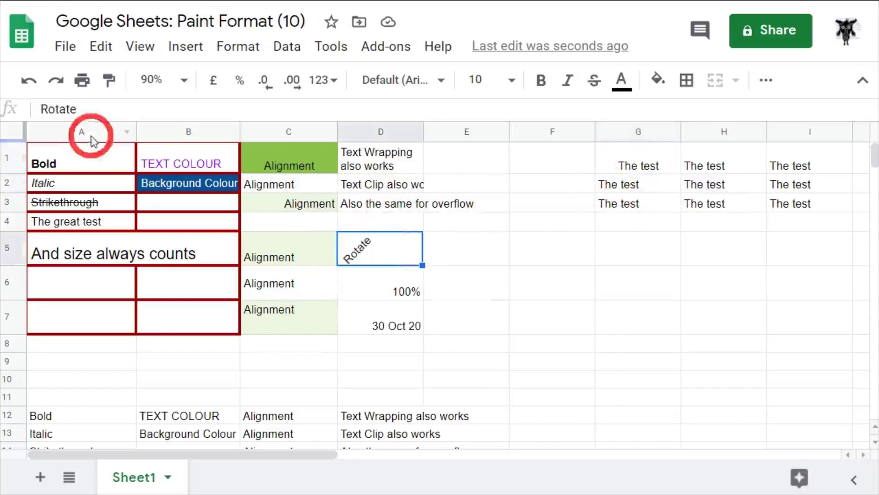
pyautogui.click(111, 85)
pyautogui.click(642, 188)
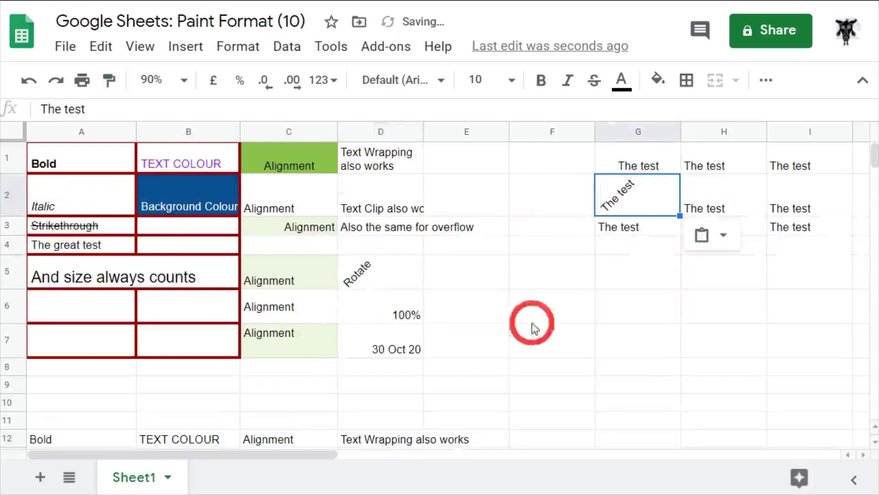
pyautogui.click(614, 302)
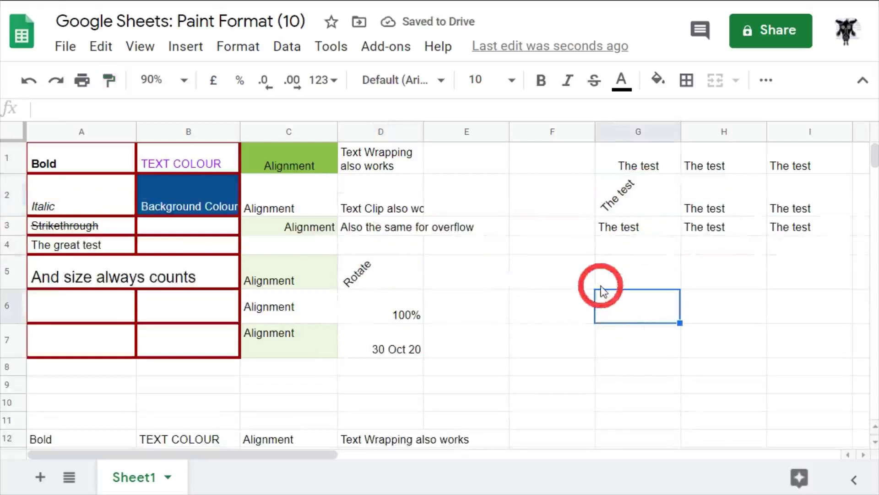
pyautogui.hotkey('ctrl', 'z')
pyautogui.hotkey('ctrl', 'z')
pyautogui.hotkey('ctrl', 'z')
pyautogui.hotkey('ctrl', 'z')
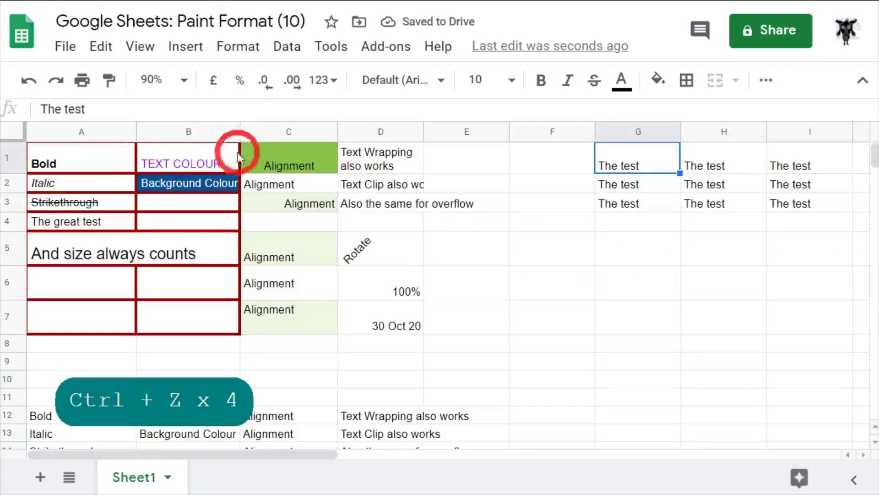
# Step: Paint A1:A3's formats onto G1:G3, then undo them
pyautogui.click(73, 159)
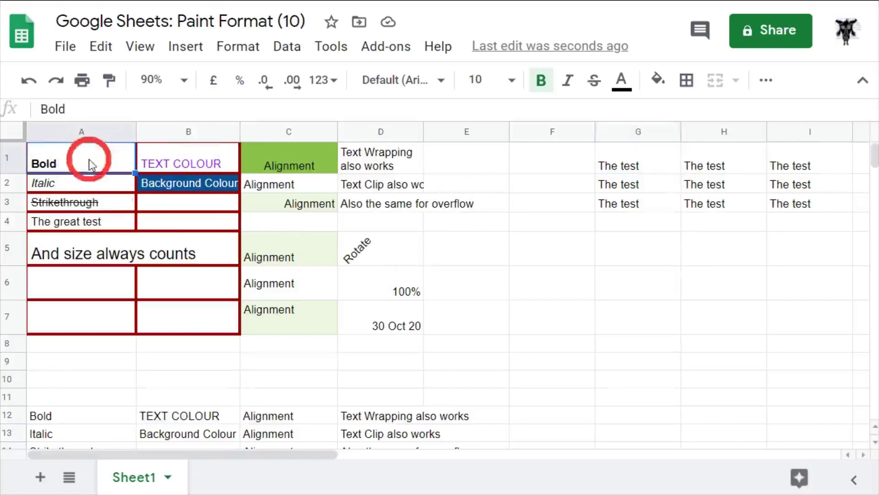
pyautogui.keyDown('shift'); pyautogui.click(101, 203); pyautogui.keyUp('shift')
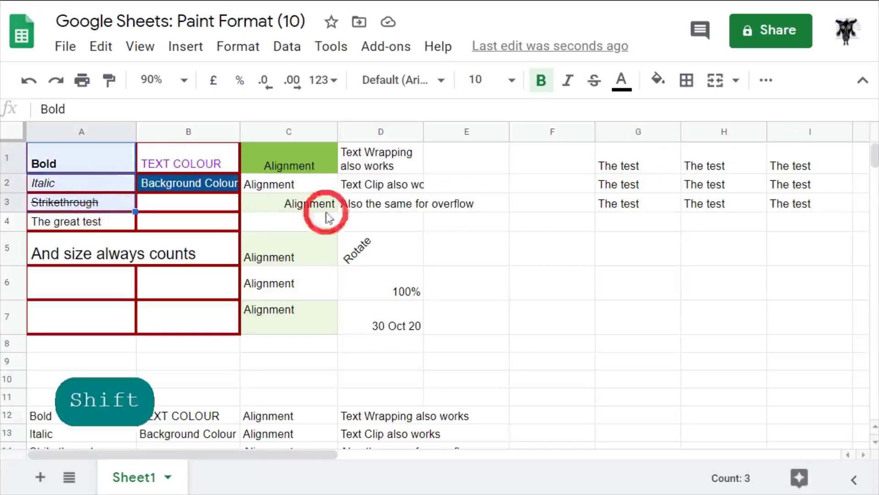
pyautogui.click(109, 82)
pyautogui.click(647, 166)
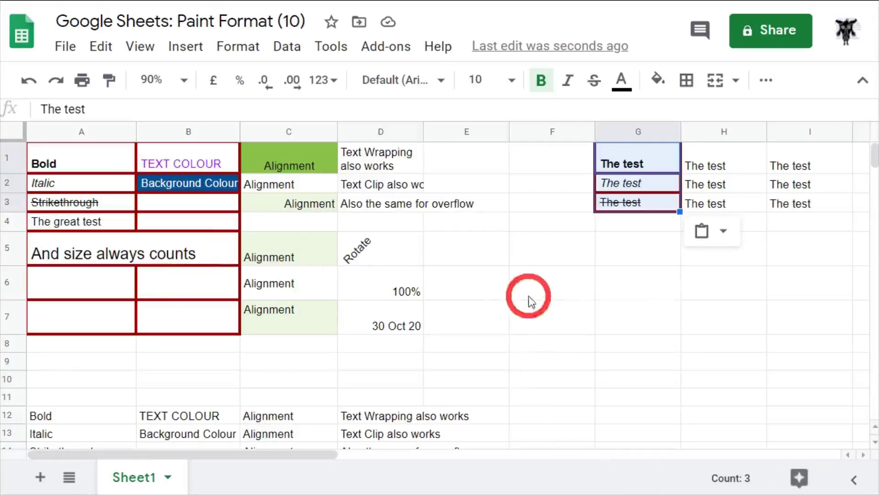
pyautogui.hotkey('ctrl', 'z')
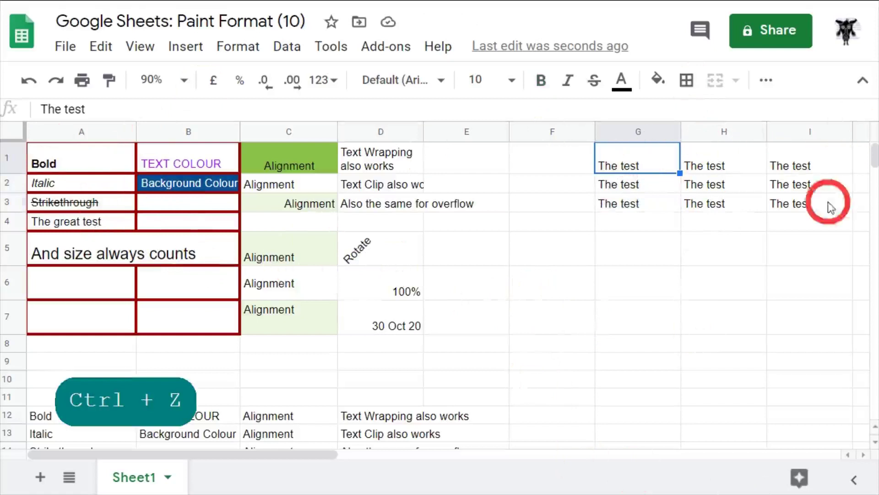
# Step: Paint A1:A3's bold, italic, strikethrough and border formats across G1:I3, then undo
pyautogui.click(94, 157)
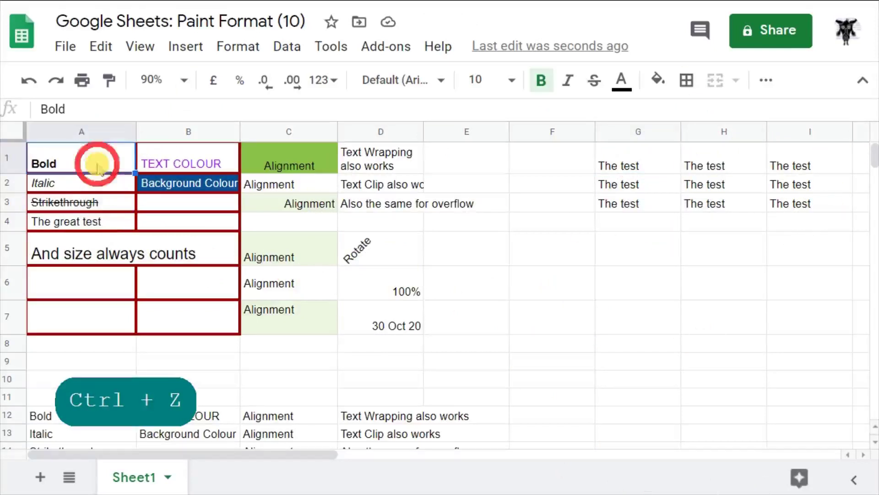
pyautogui.keyDown('shift'); pyautogui.click(102, 200); pyautogui.keyUp('shift')
pyautogui.click(109, 80)
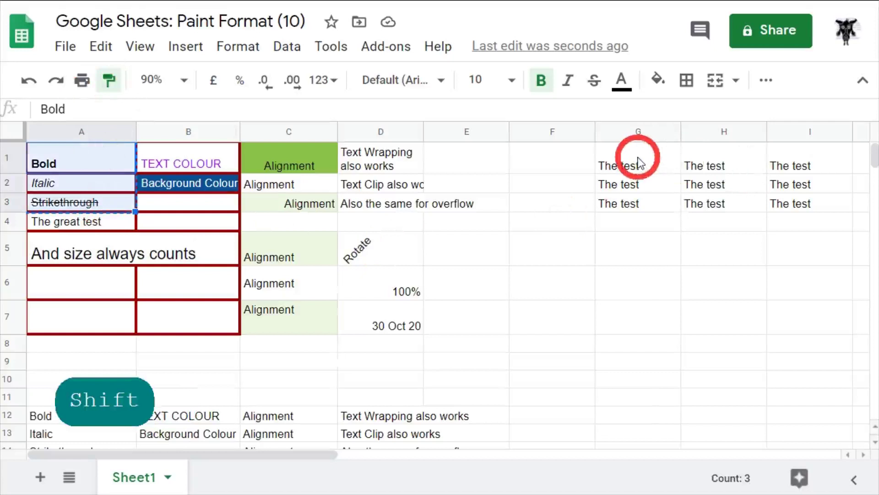
pyautogui.moveTo(639, 163); pyautogui.dragTo(788, 203)
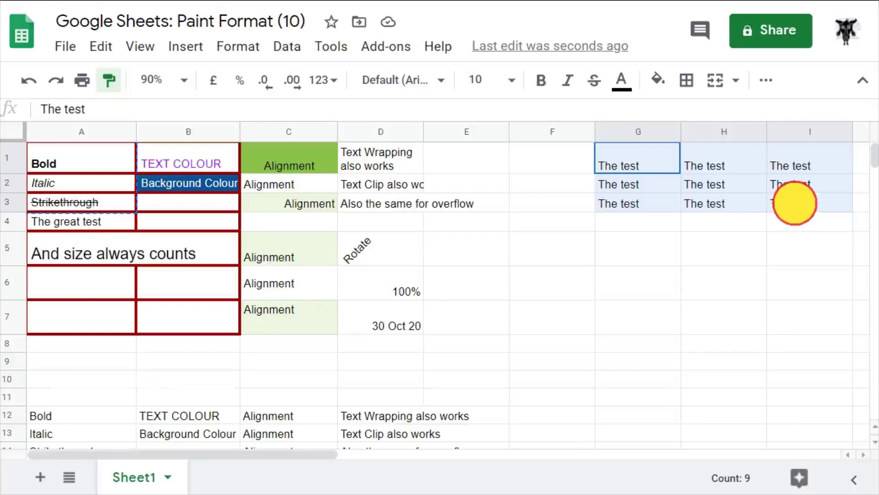
pyautogui.moveTo(795, 202); pyautogui.dragTo(795, 201)
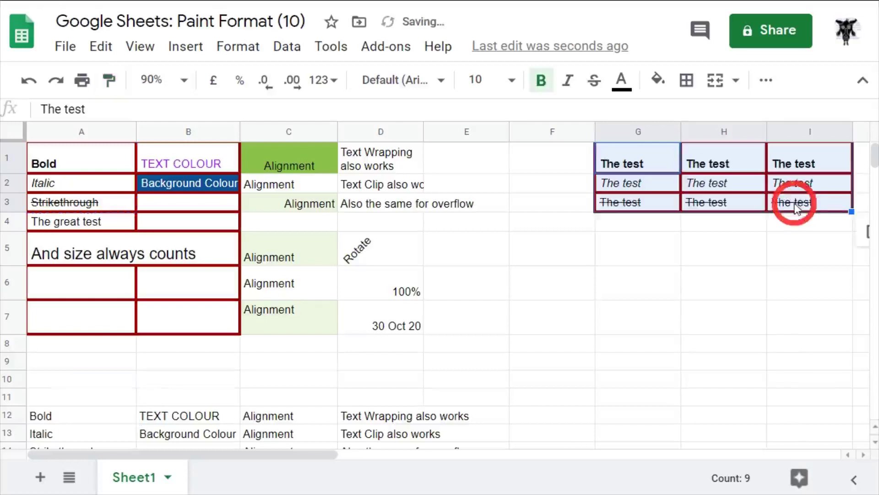
pyautogui.hotkey('ctrl', 'z')
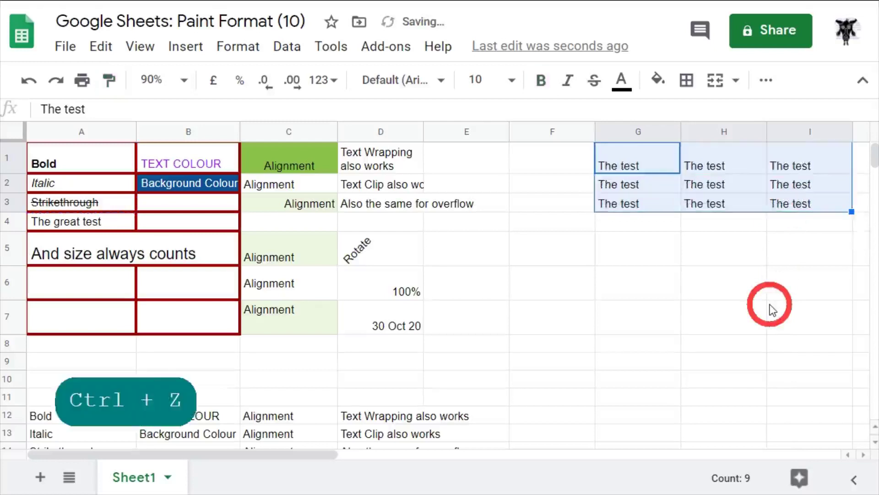
pyautogui.hotkey('ctrl', 'c')
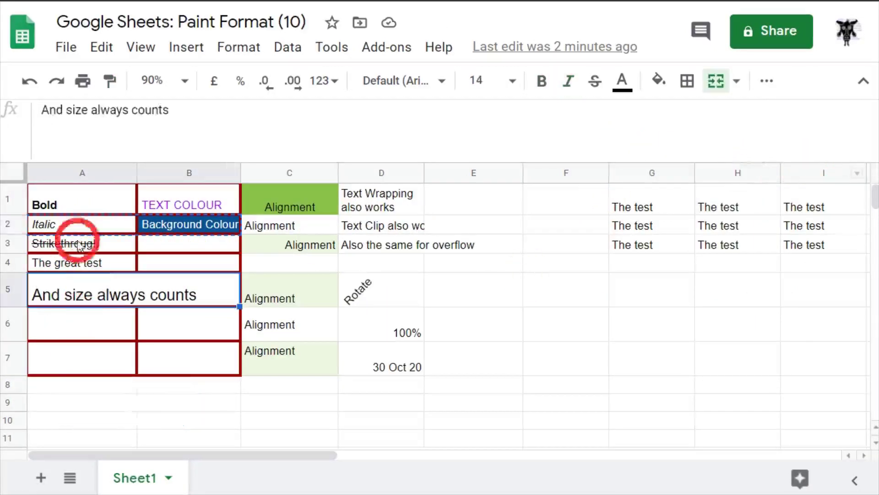
# Step: Paint A2:B2's italic and blue fill onto G1:H1
pyautogui.keyDown('shift'); pyautogui.click(195, 228); pyautogui.keyUp('shift')
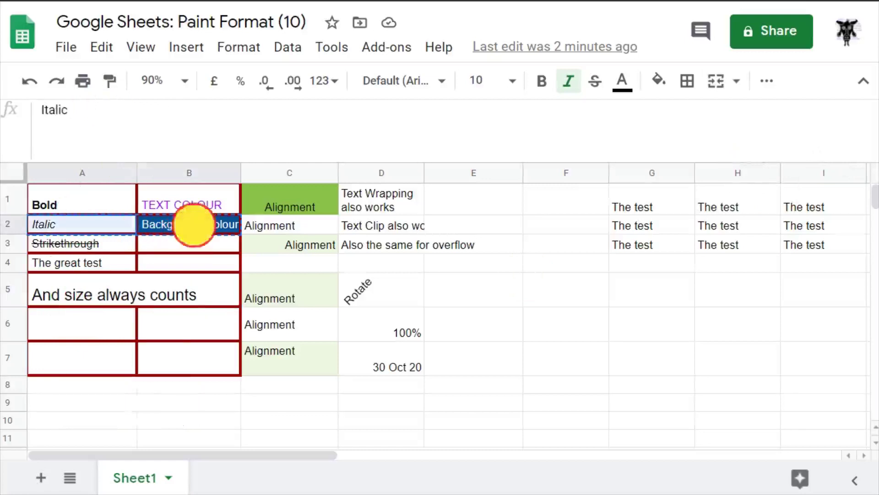
pyautogui.click(114, 85)
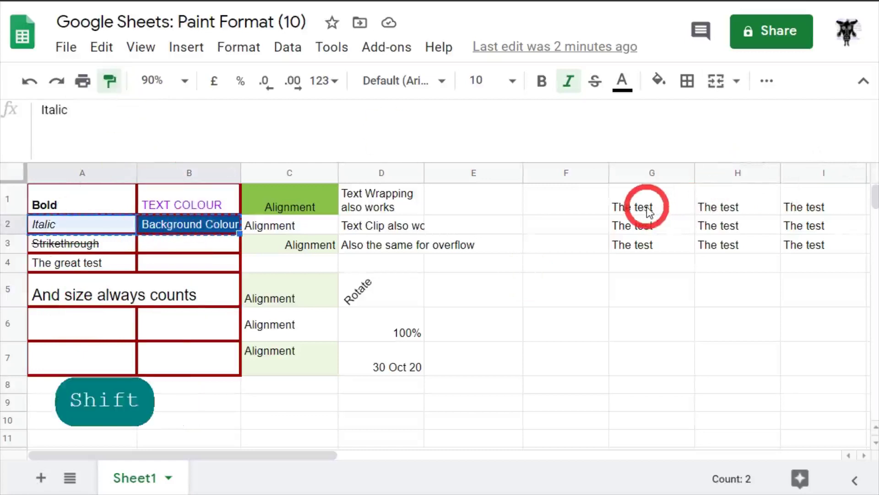
pyautogui.moveTo(648, 211)
pyautogui.mouseDown()
pyautogui.moveTo(647, 202)
pyautogui.moveTo(791, 197)
pyautogui.moveTo(806, 197)
pyautogui.moveTo(808, 206)
pyautogui.mouseUp()
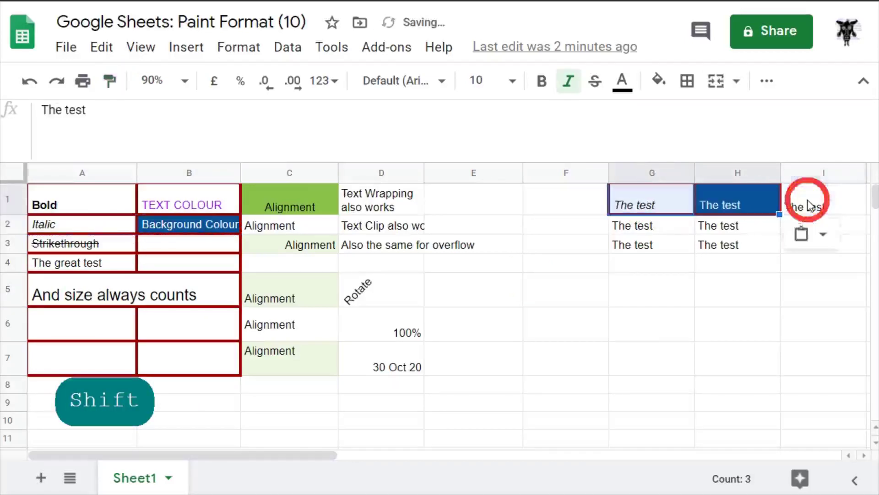
# Step: Paint A2:B2's formatting onto G2:I2, then undo the pasted formatting
pyautogui.click(63, 229)
pyautogui.keyDown('shift'); pyautogui.click(198, 234); pyautogui.keyUp('shift')
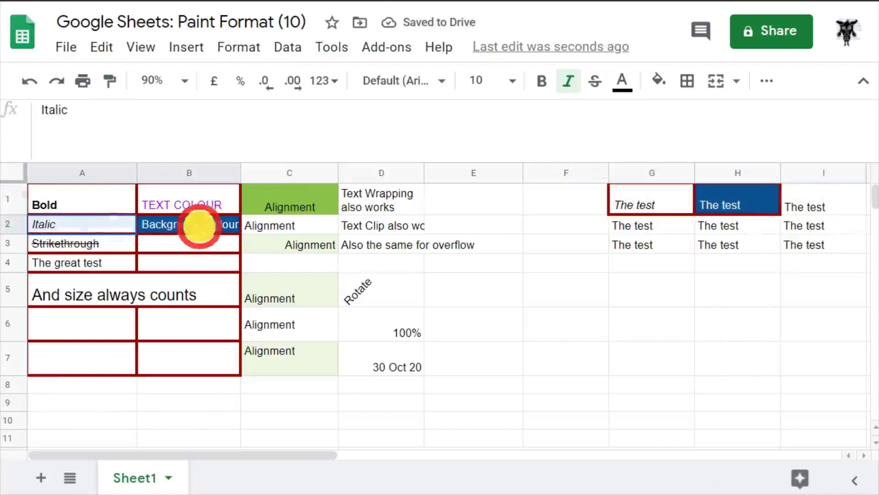
pyautogui.click(111, 82)
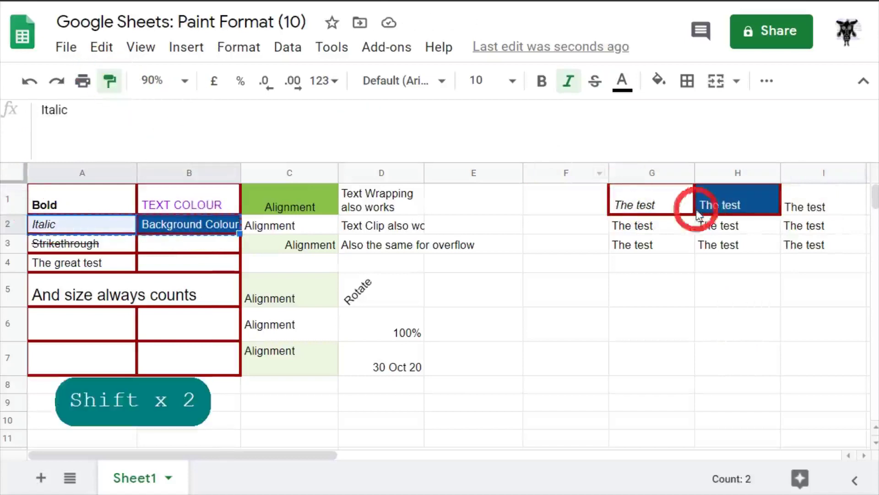
pyautogui.moveTo(645, 231); pyautogui.dragTo(875, 229)
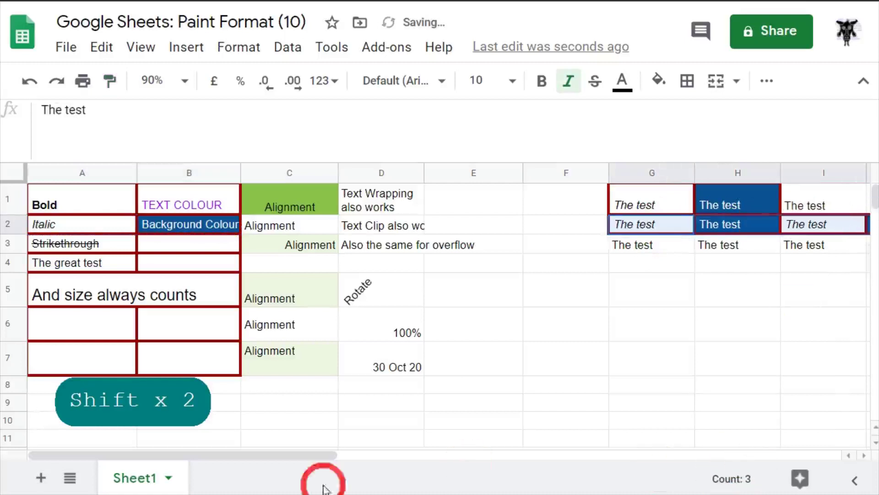
pyautogui.moveTo(305, 457); pyautogui.dragTo(257, 453)
pyautogui.hotkey('ctrl', 'z')
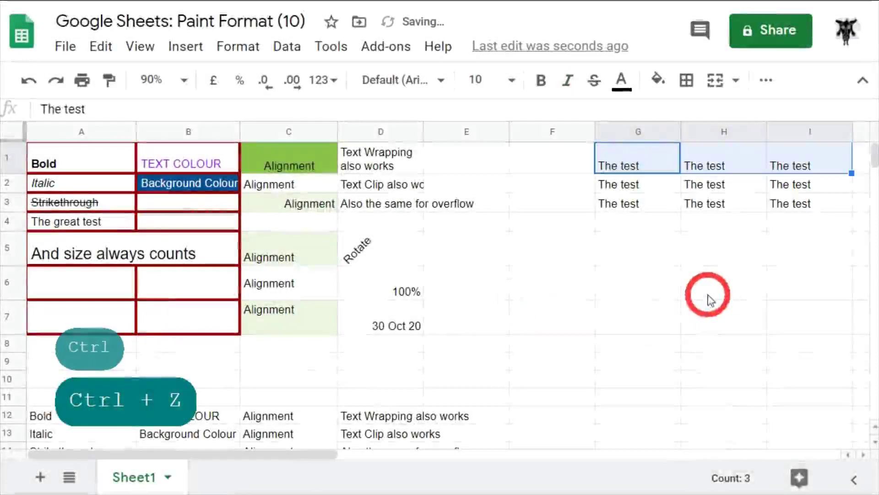
pyautogui.hotkey('ctrl', 'z')
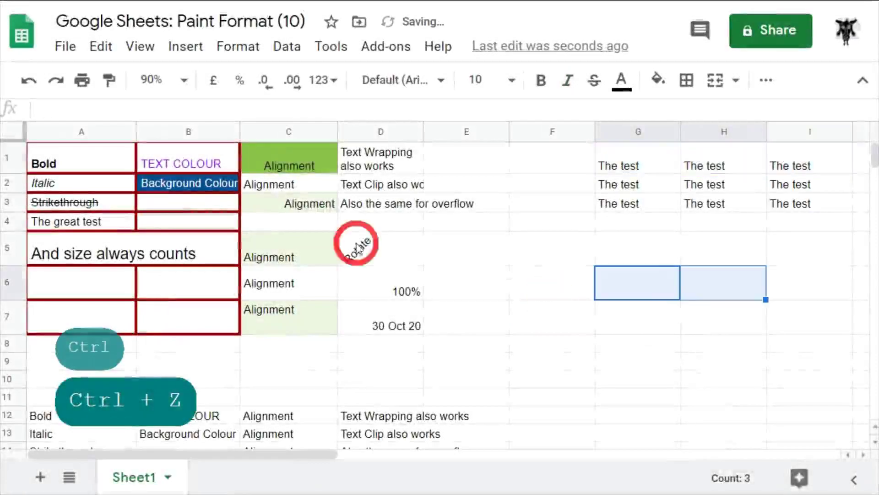
pyautogui.click(298, 151)
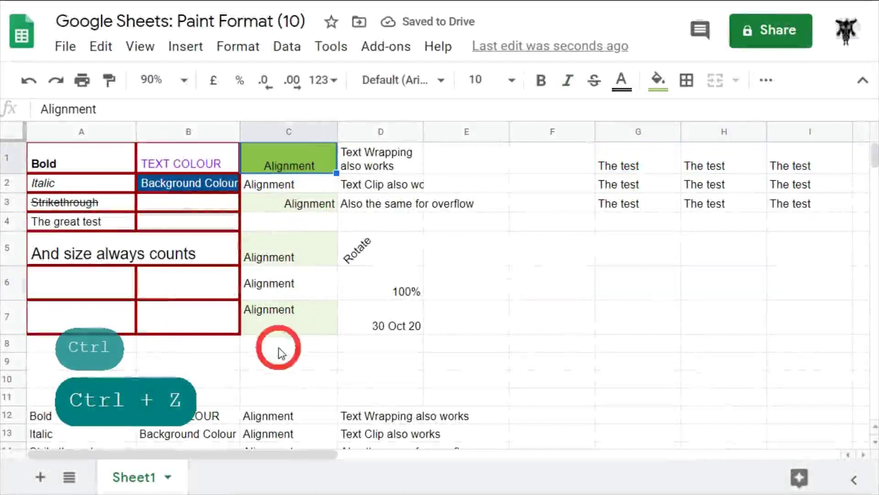
pyautogui.click(228, 46)
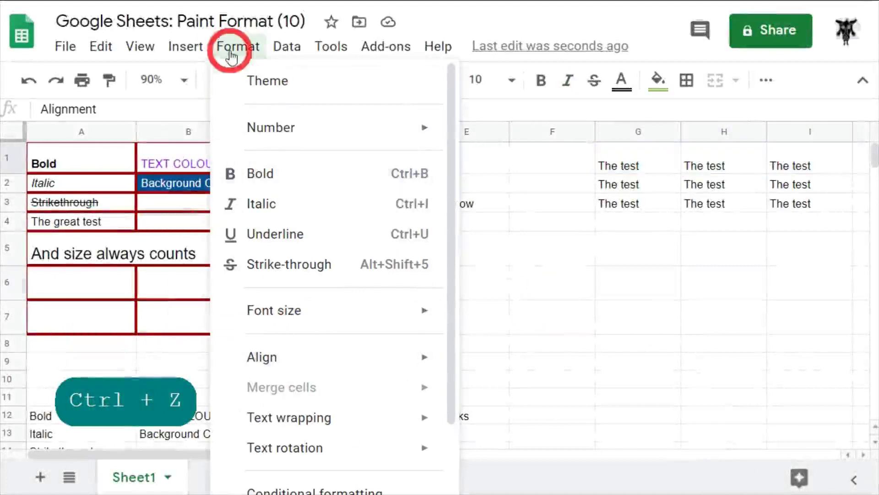
pyautogui.scroll(-2, 304, 276)
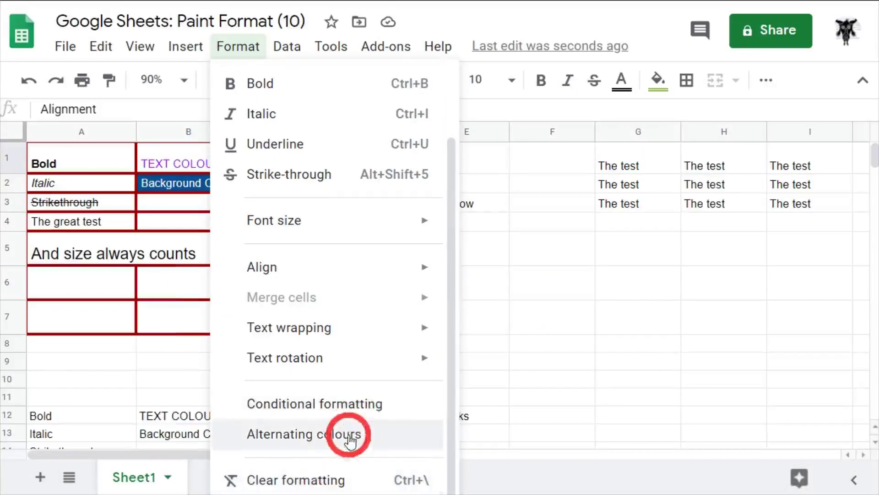
pyautogui.click(761, 238)
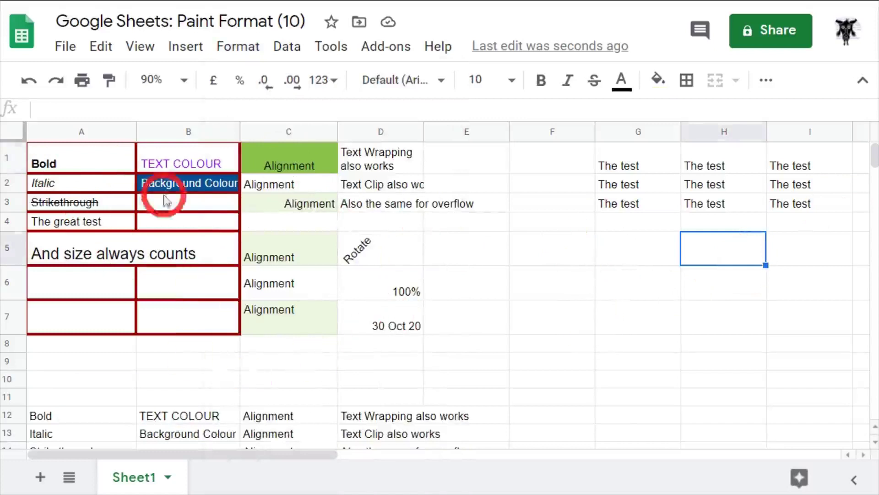
pyautogui.scroll(-5, 204, 227)
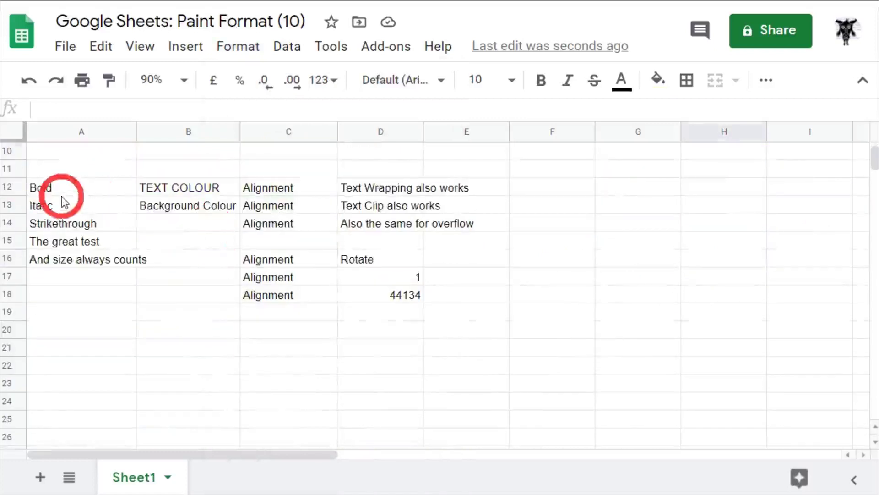
pyautogui.scroll(5, 128, 310)
pyautogui.scroll(-5, 177, 298)
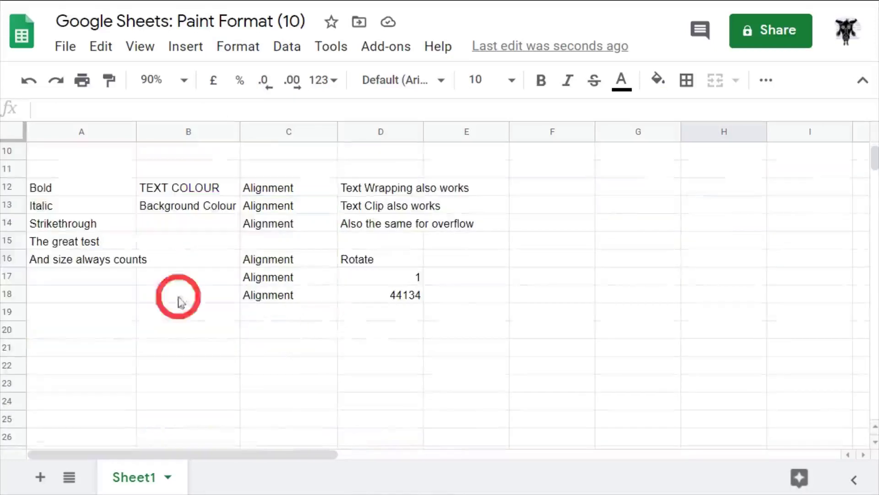
pyautogui.scroll(5, 392, 271)
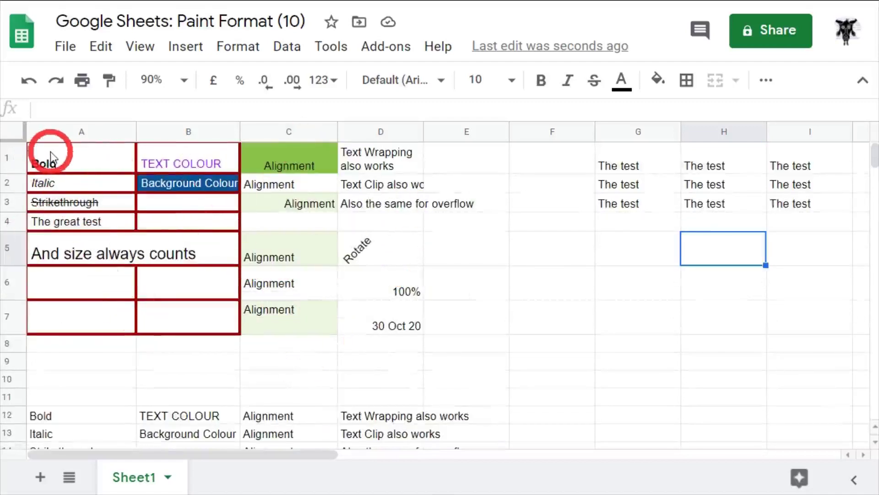
pyautogui.scroll(-3, 108, 226)
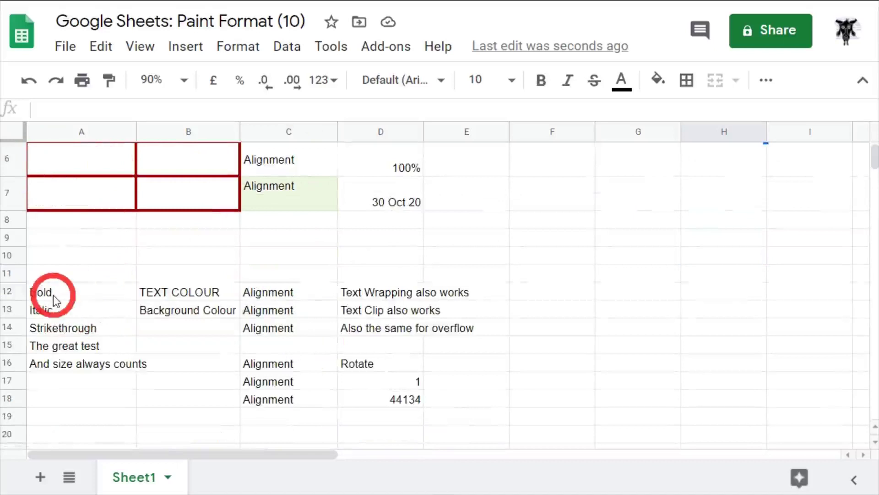
pyautogui.scroll(3, 444, 346)
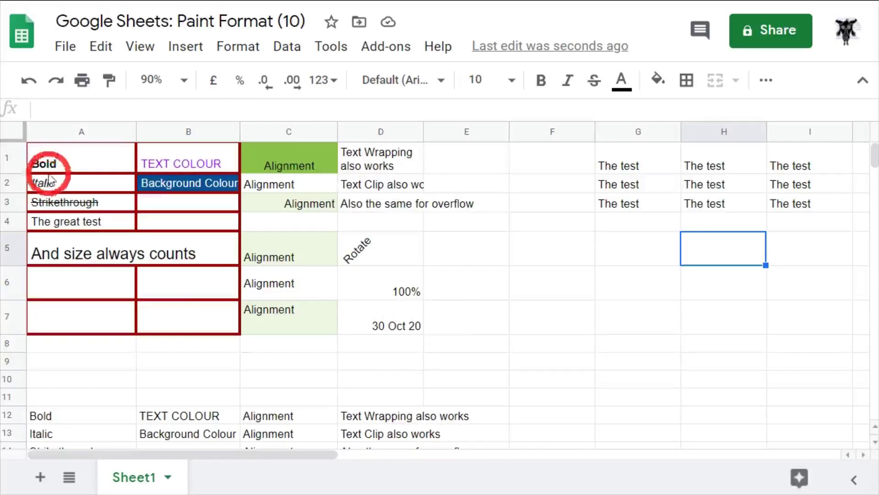
pyautogui.click(51, 161)
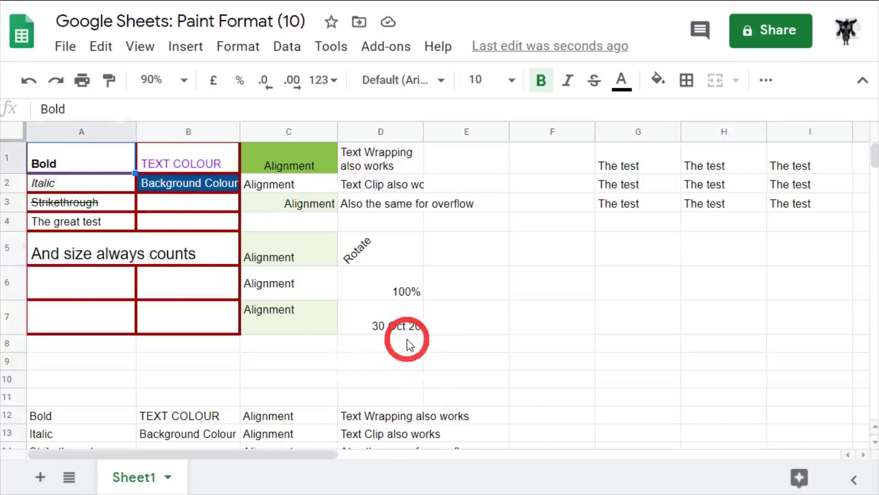
# Step: Select the whole table A1:D7 and pick up its formatting with Paint format
pyautogui.keyDown('shift'); pyautogui.click(408, 315); pyautogui.keyUp('shift')
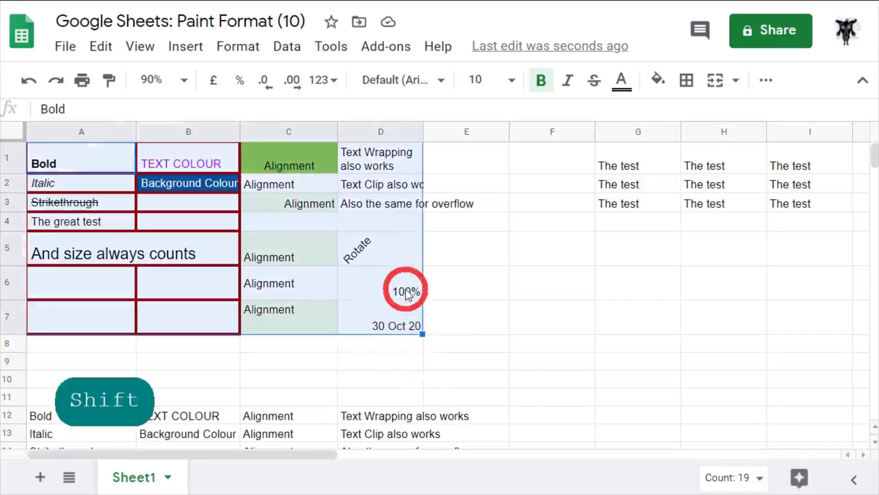
pyautogui.scroll(-3, 448, 289)
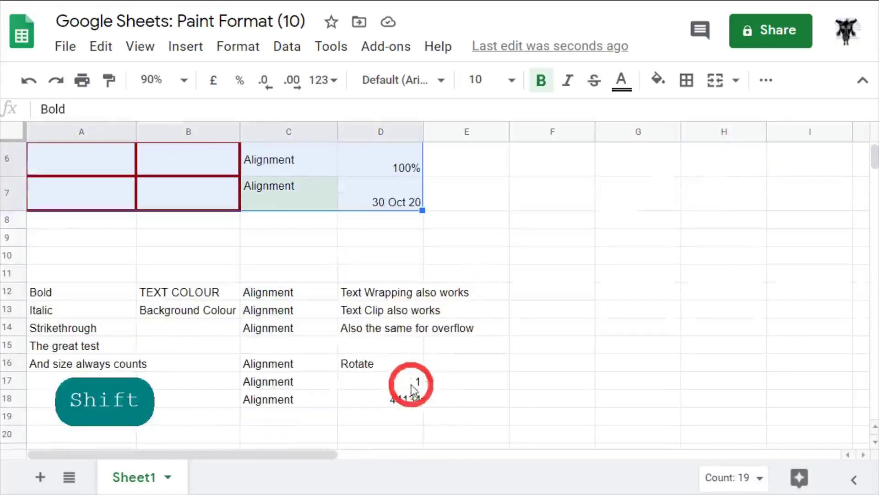
pyautogui.scroll(3, 376, 380)
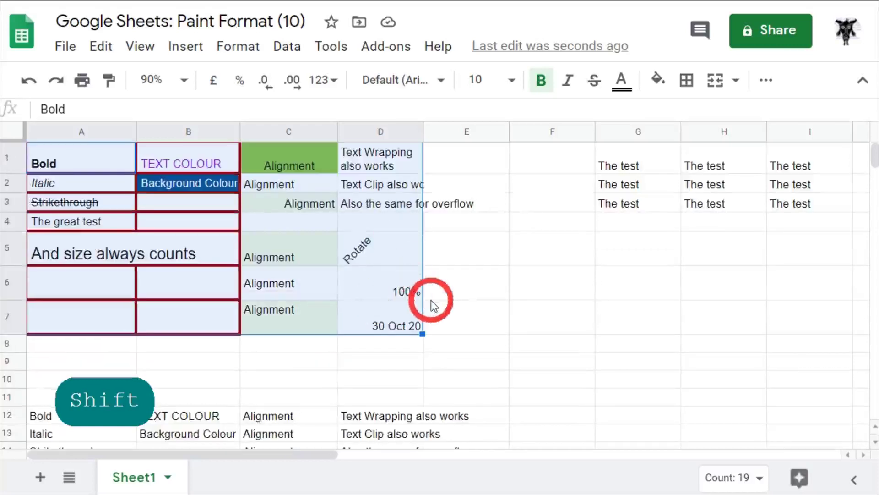
pyautogui.scroll(-3, 424, 299)
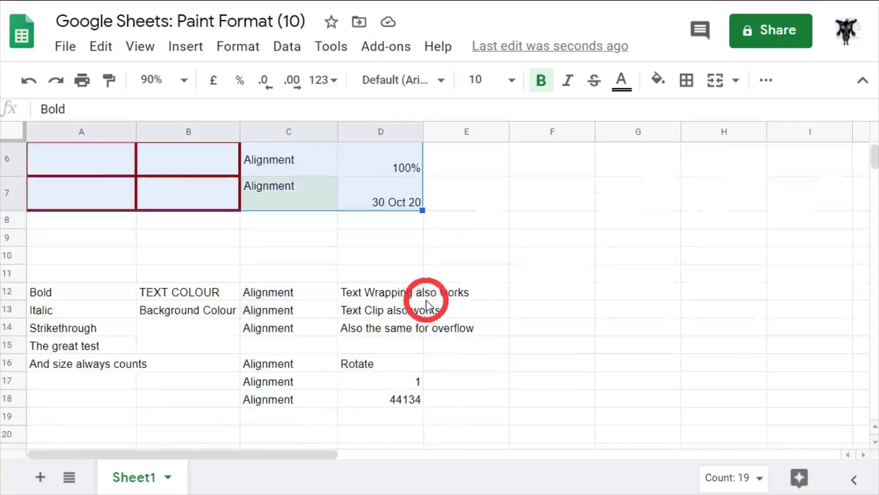
pyautogui.scroll(3, 393, 318)
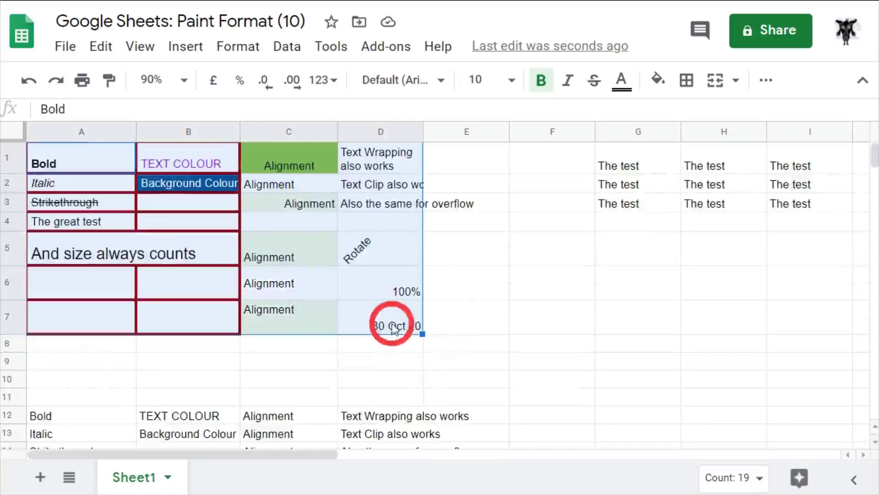
pyautogui.scroll(-5, 442, 387)
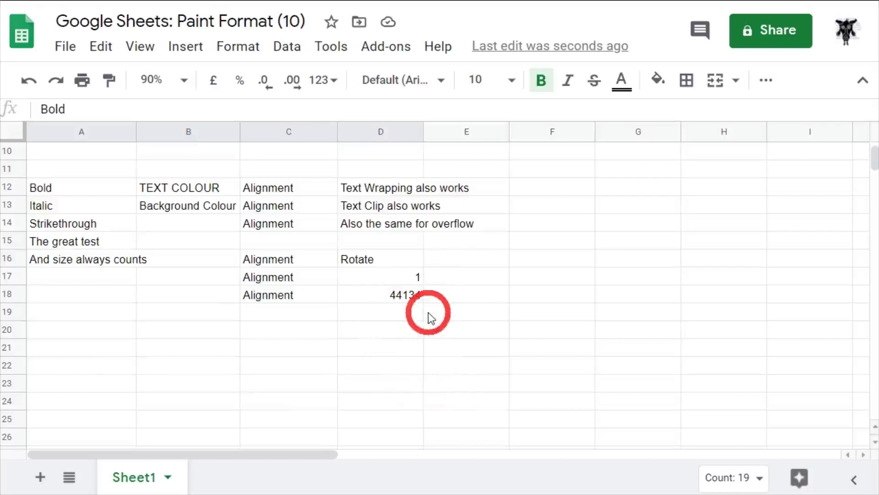
pyautogui.scroll(2, 458, 316)
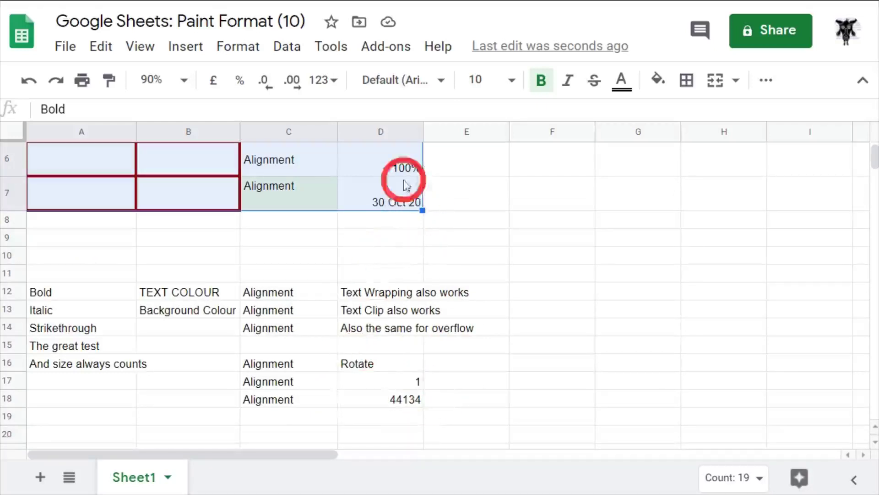
pyautogui.scroll(2, 433, 284)
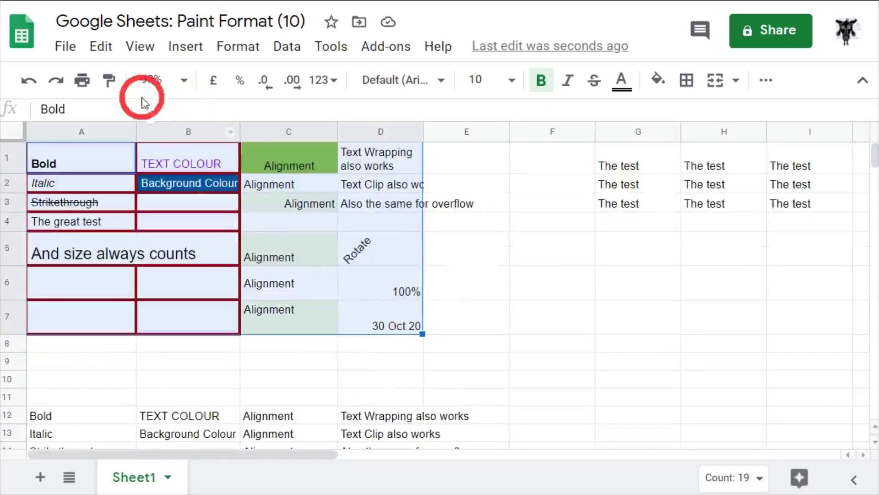
pyautogui.click(110, 81)
# Step: Paint A1:D7's formatting onto A12:D18, which now shows 100% and 30 Oct 20
pyautogui.scroll(-3, 540, 330)
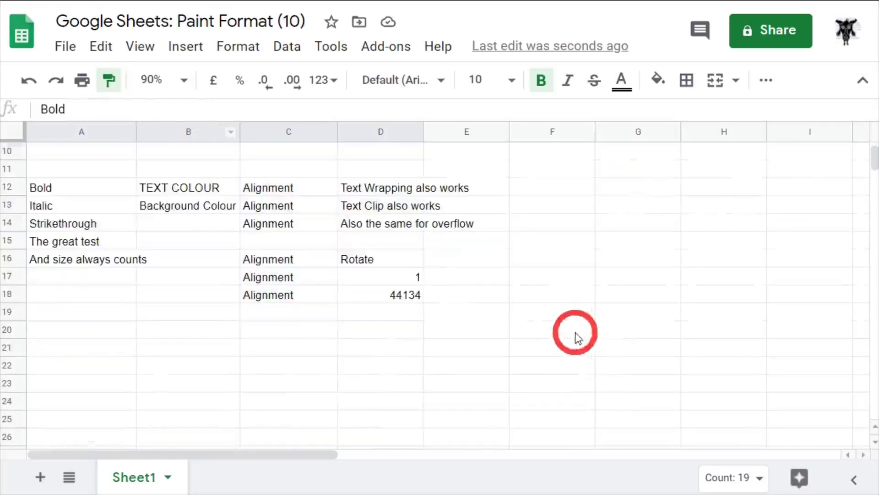
pyautogui.click(68, 194)
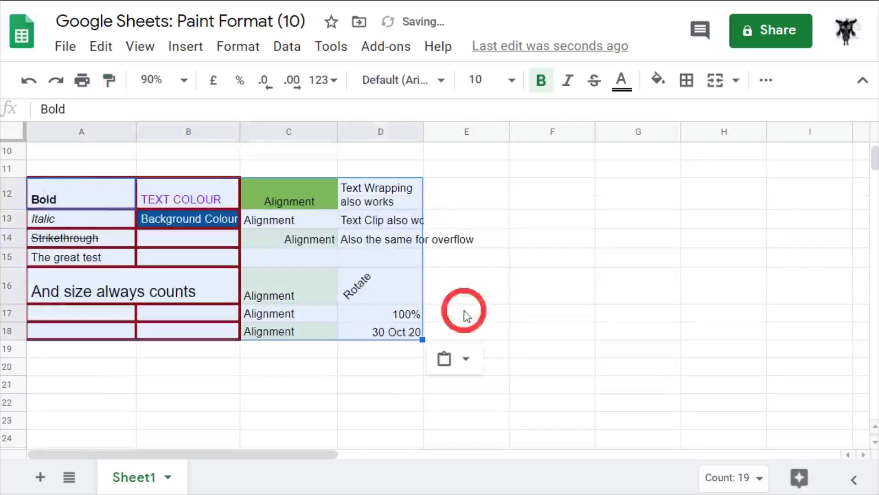
pyautogui.scroll(3, 526, 303)
pyautogui.scroll(-3, 530, 303)
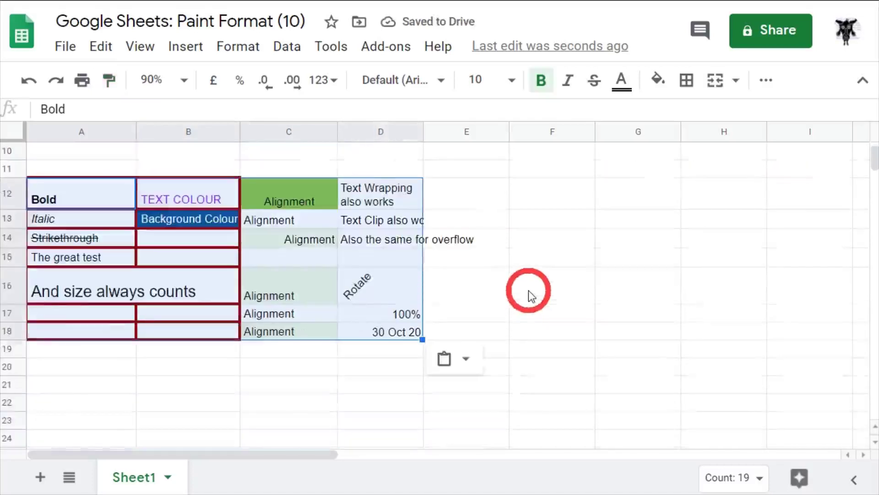
pyautogui.scroll(3, 531, 295)
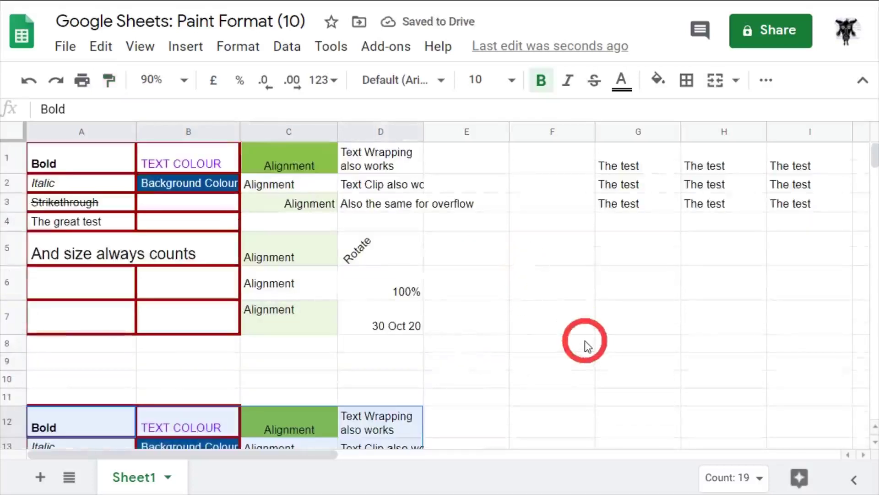
# Step: Drag row 9 taller, then restore it to its normal height
pyautogui.moveTo(18, 370); pyautogui.dragTo(6, 453)
pyautogui.scroll(-3, 105, 408)
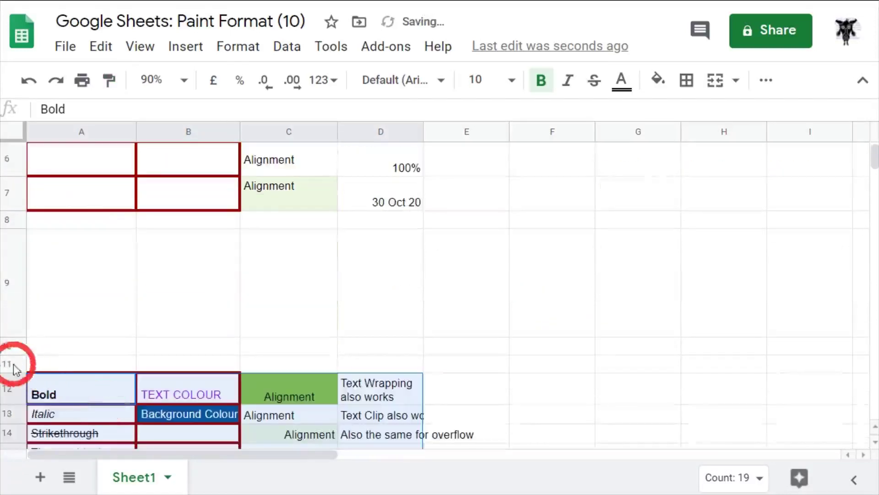
pyautogui.moveTo(16, 336); pyautogui.dragTo(19, 246)
pyautogui.scroll(3, 583, 310)
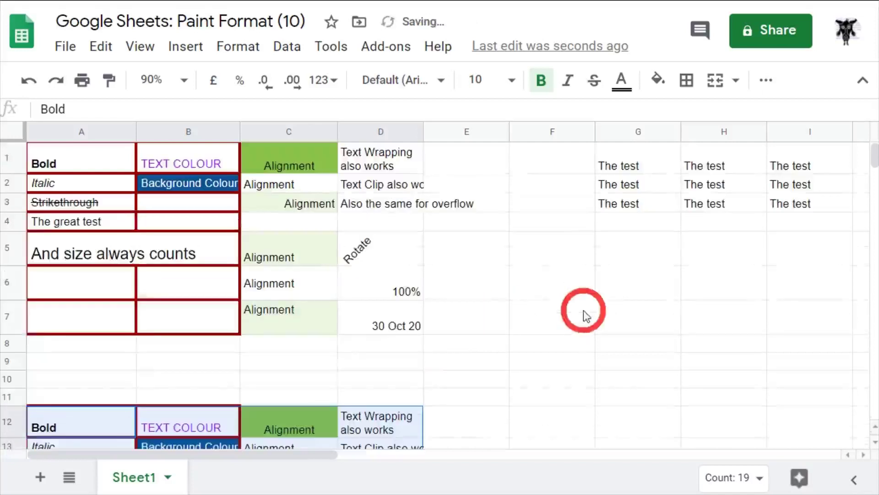
# Step: Widen column E, then narrow it back to slightly wider than before
pyautogui.click(498, 145)
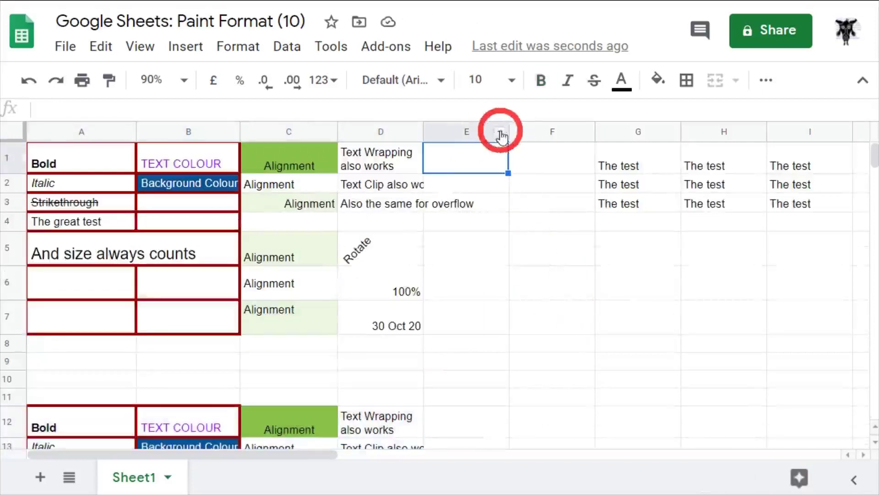
pyautogui.moveTo(508, 132); pyautogui.dragTo(624, 142)
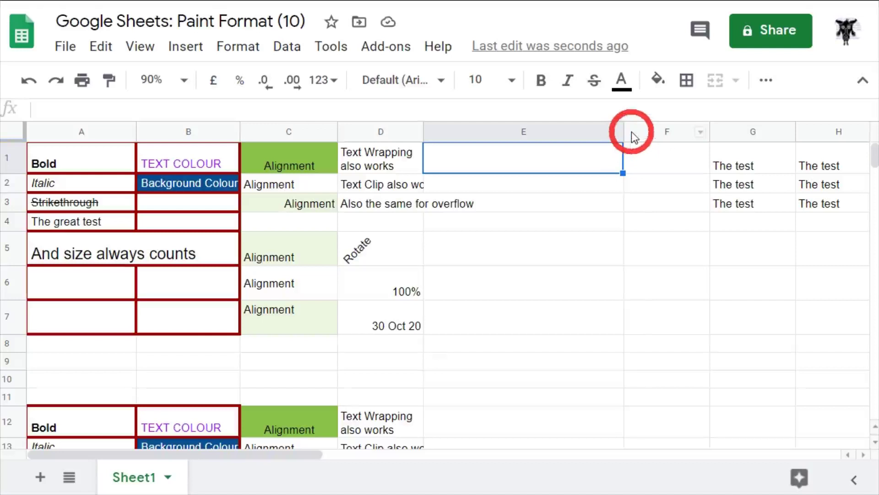
pyautogui.moveTo(623, 132)
pyautogui.mouseDown()
pyautogui.moveTo(493, 131)
pyautogui.moveTo(522, 131)
pyautogui.mouseUp()
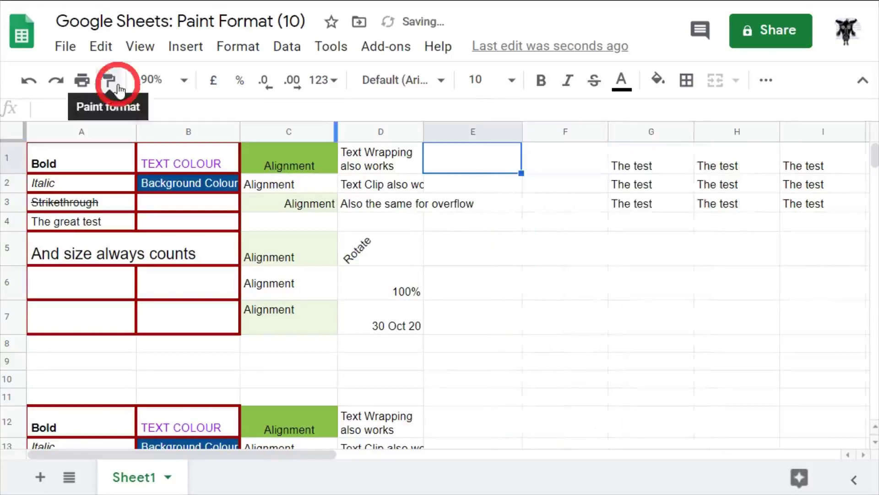